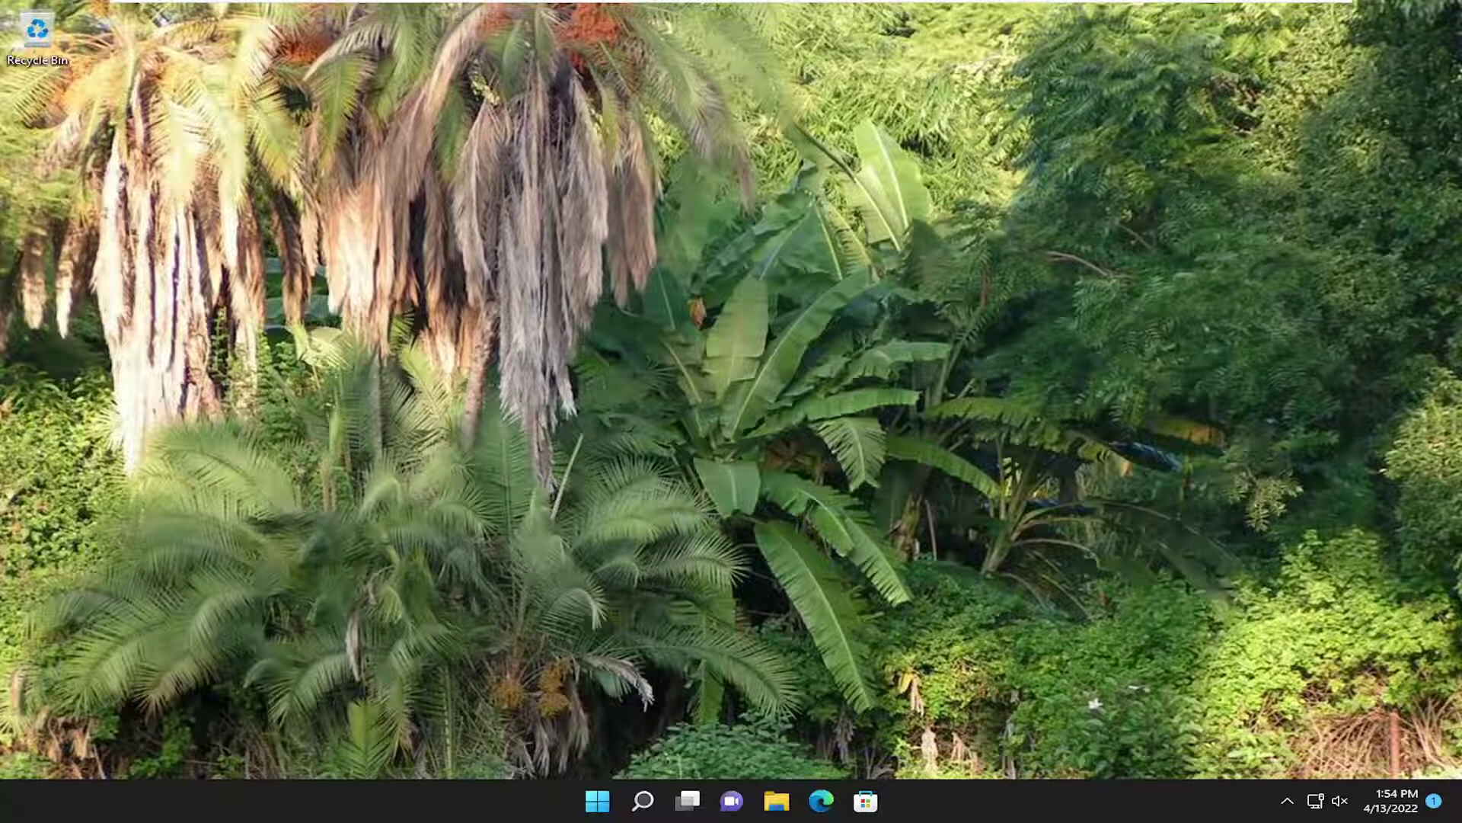
# Step: Search Windows for 'printer' and open Printers & scanners from the results
pyautogui.click(644, 801)
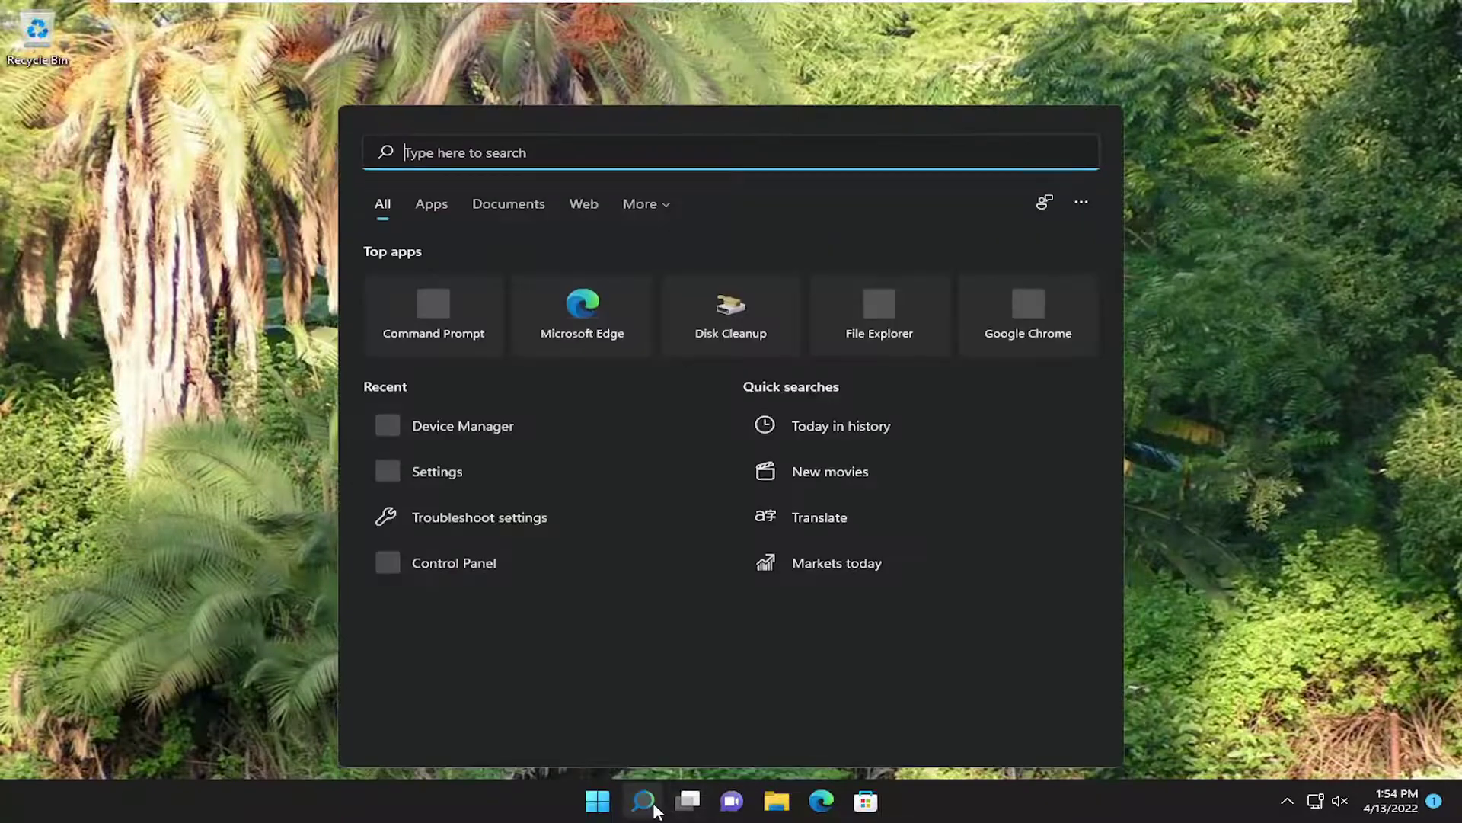
pyautogui.write('printer')
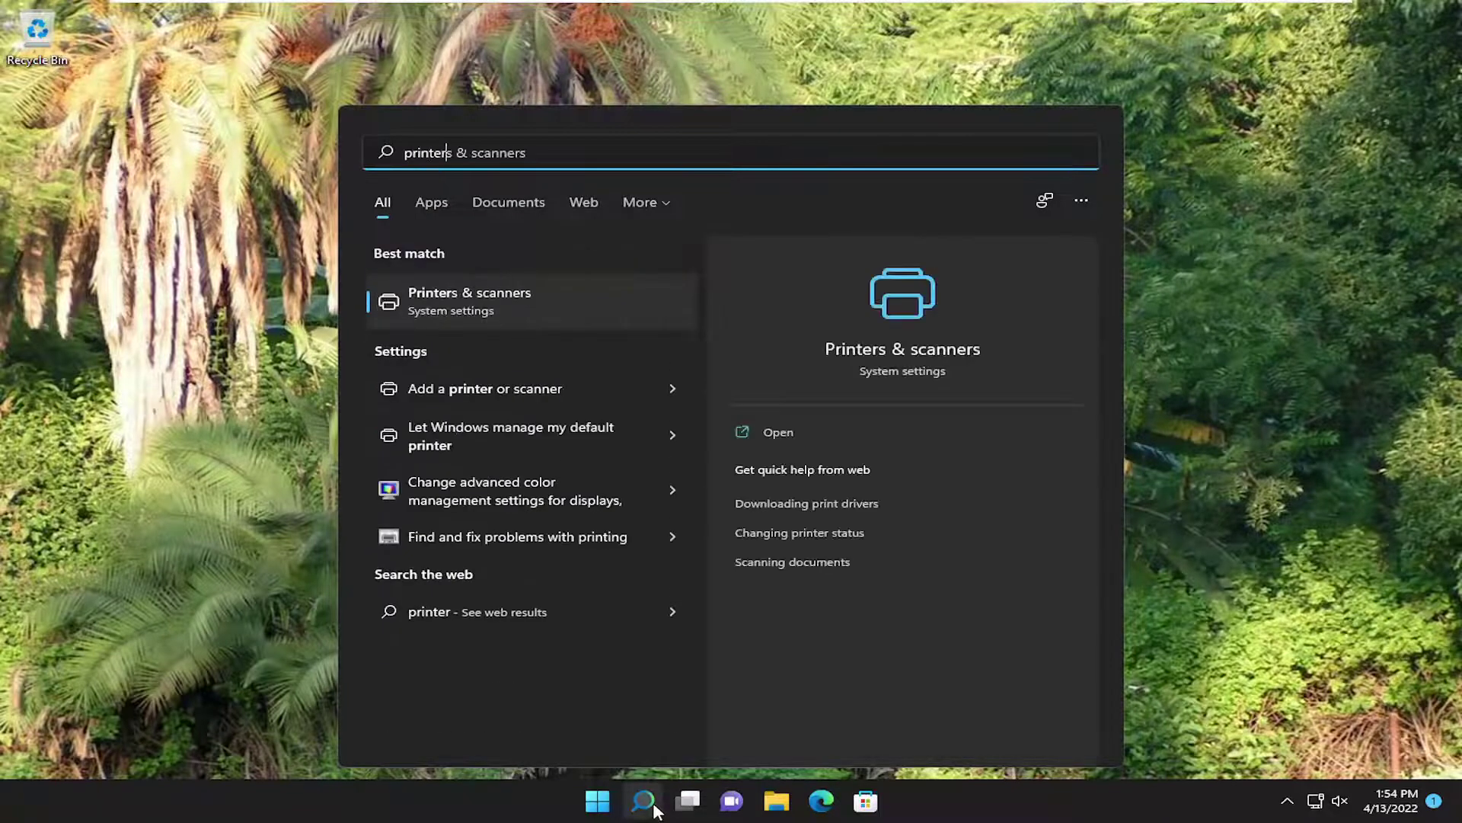
pyautogui.click(464, 300)
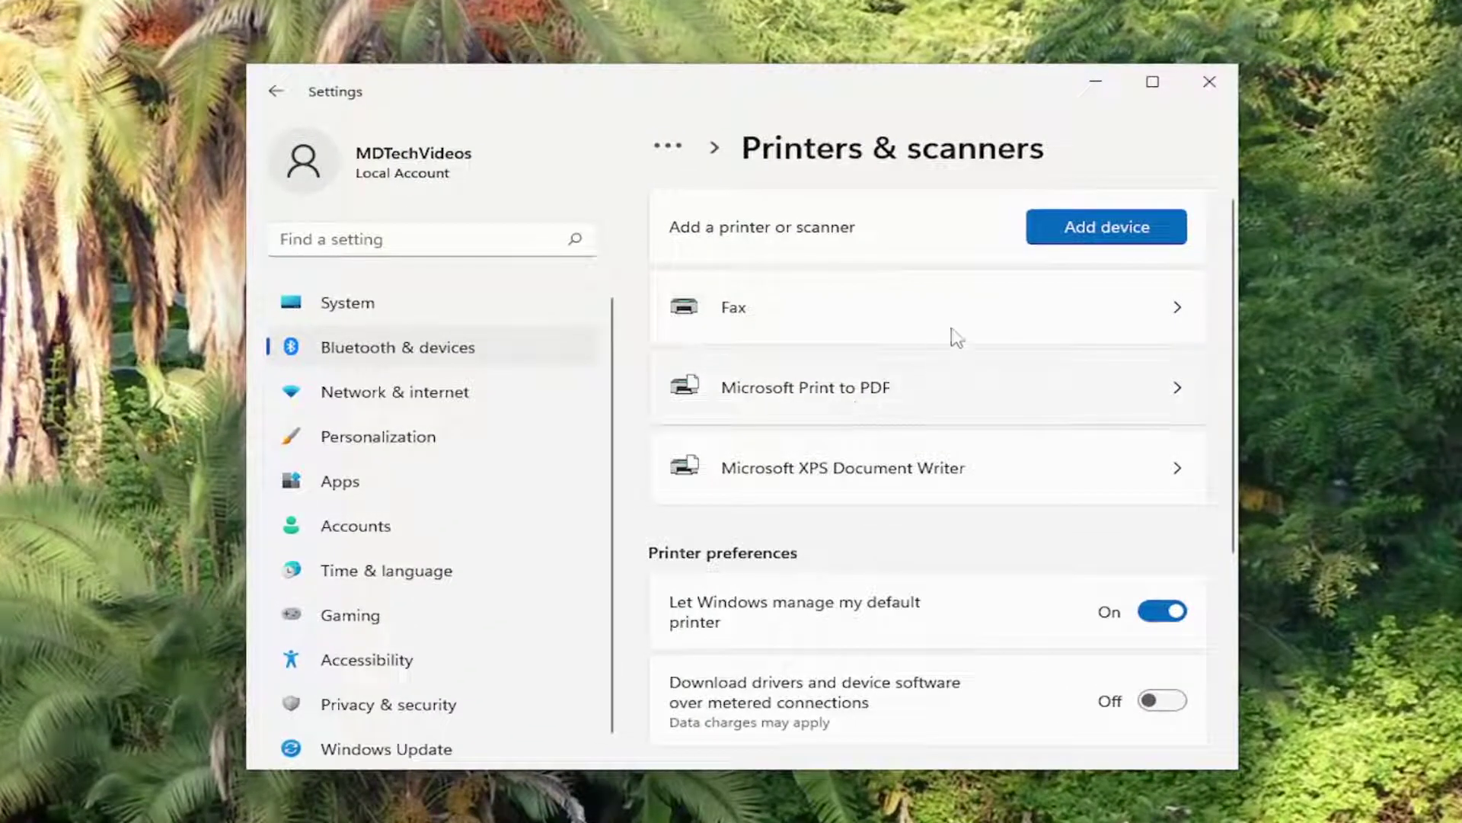
# Step: Run the Microsoft Print to PDF troubleshooter, which can't identify a problem
pyautogui.click(945, 396)
pyautogui.scroll(-2, 859, 468)
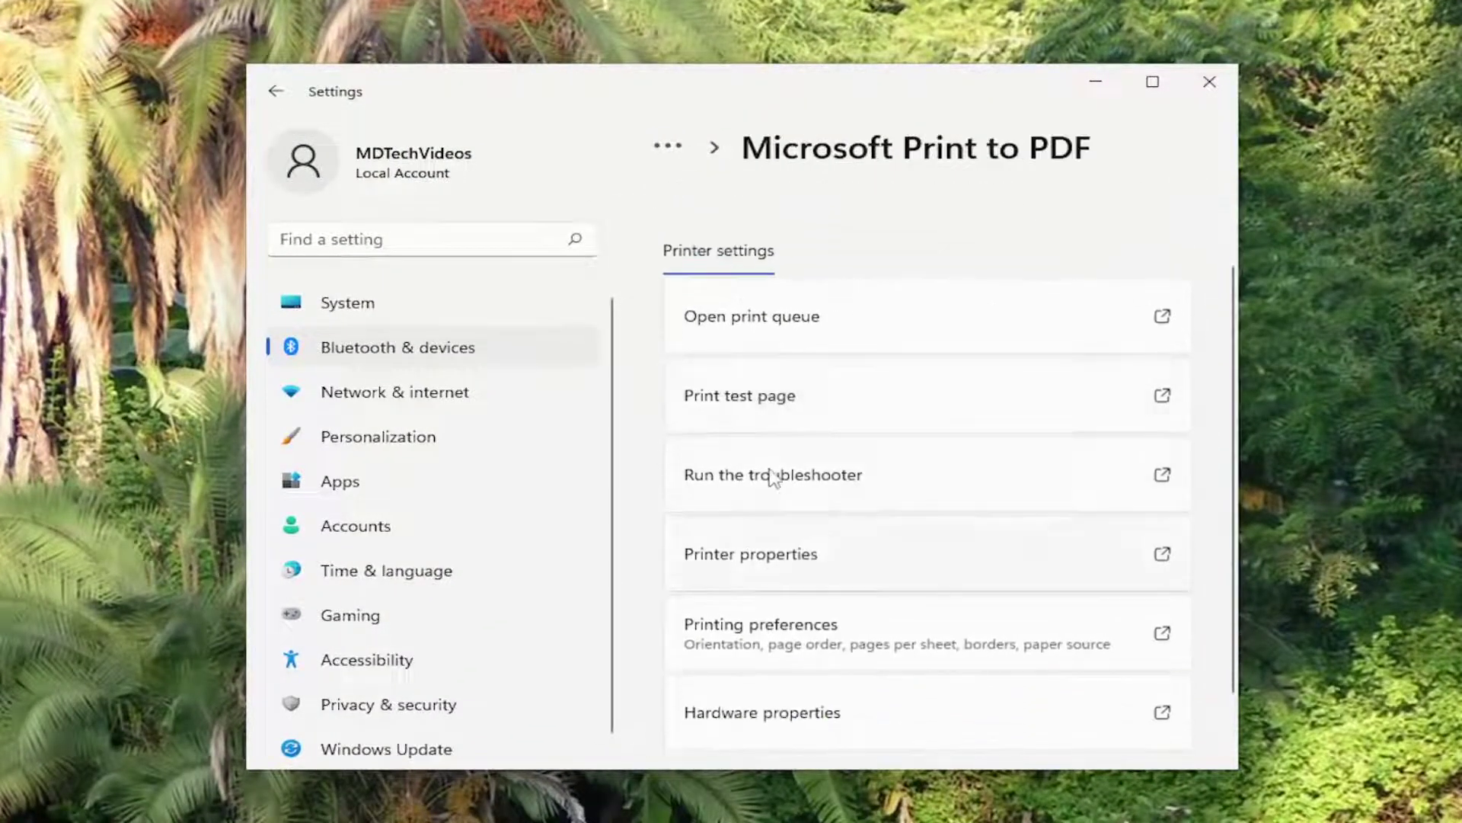
pyautogui.click(800, 476)
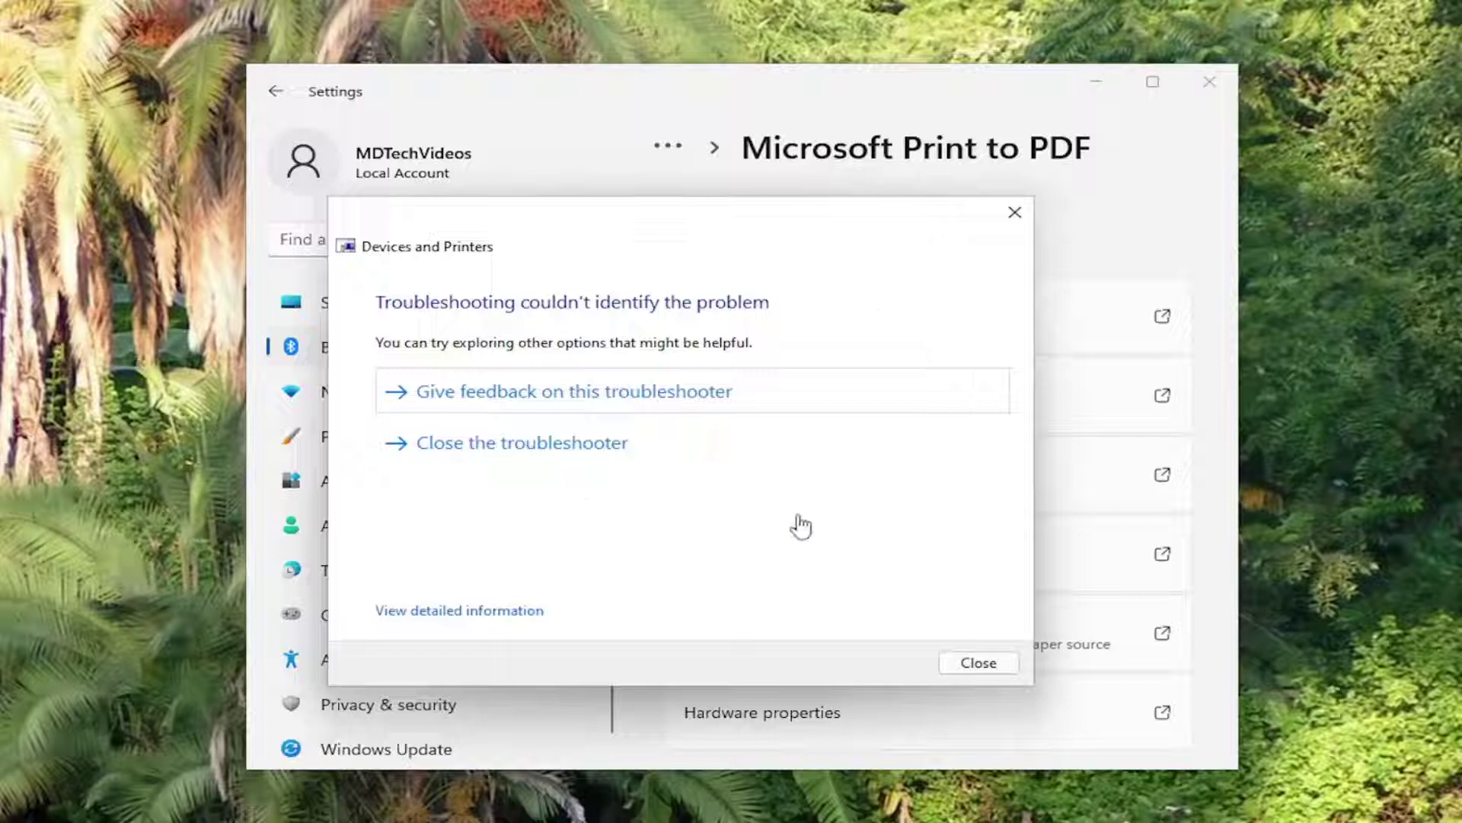
# Step: Close the troubleshooter and bring the Print to PDF Printing Preferences dialog into view
pyautogui.click(981, 668)
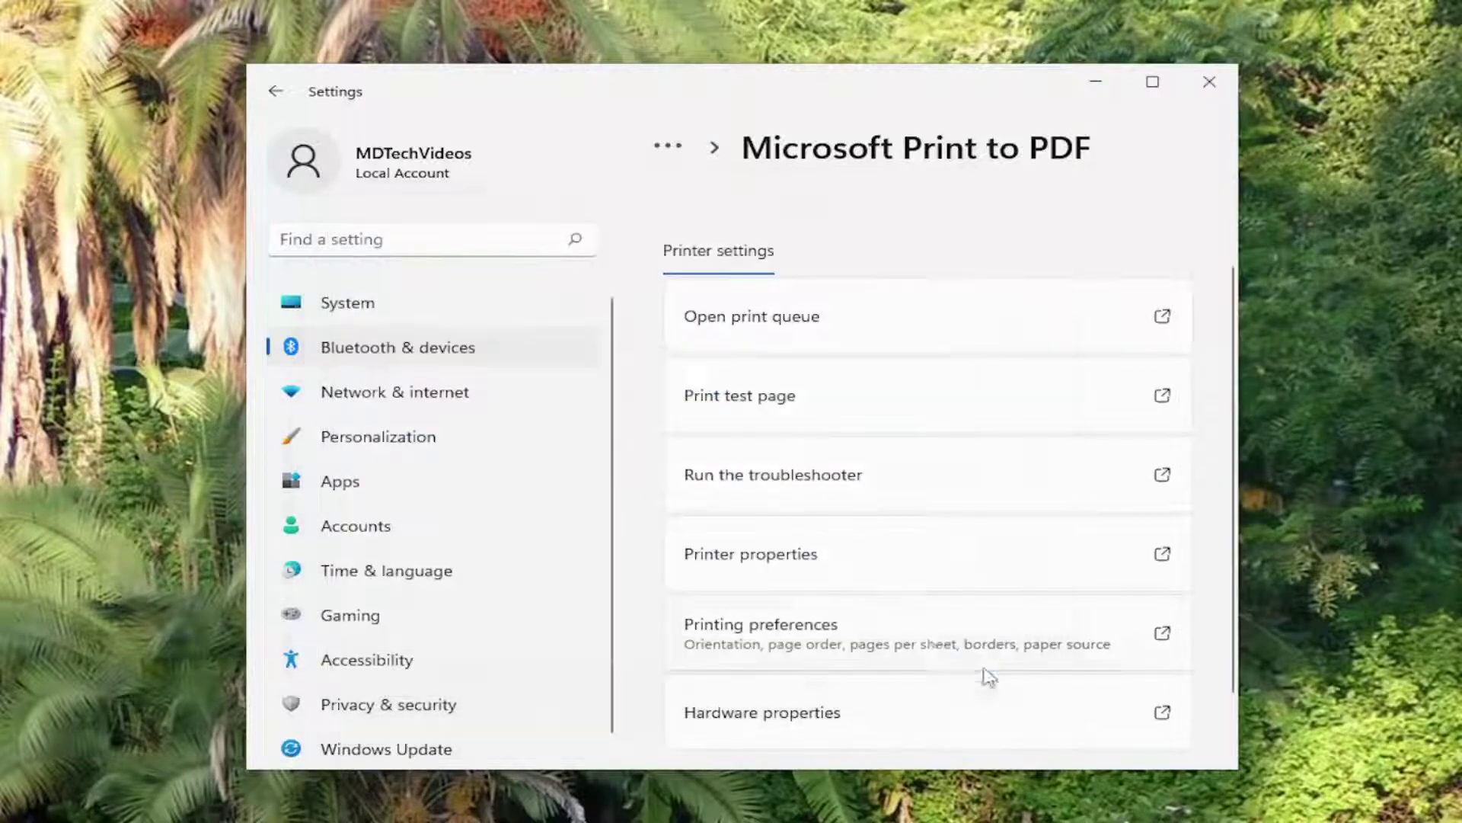
pyautogui.scroll(-2, 906, 603)
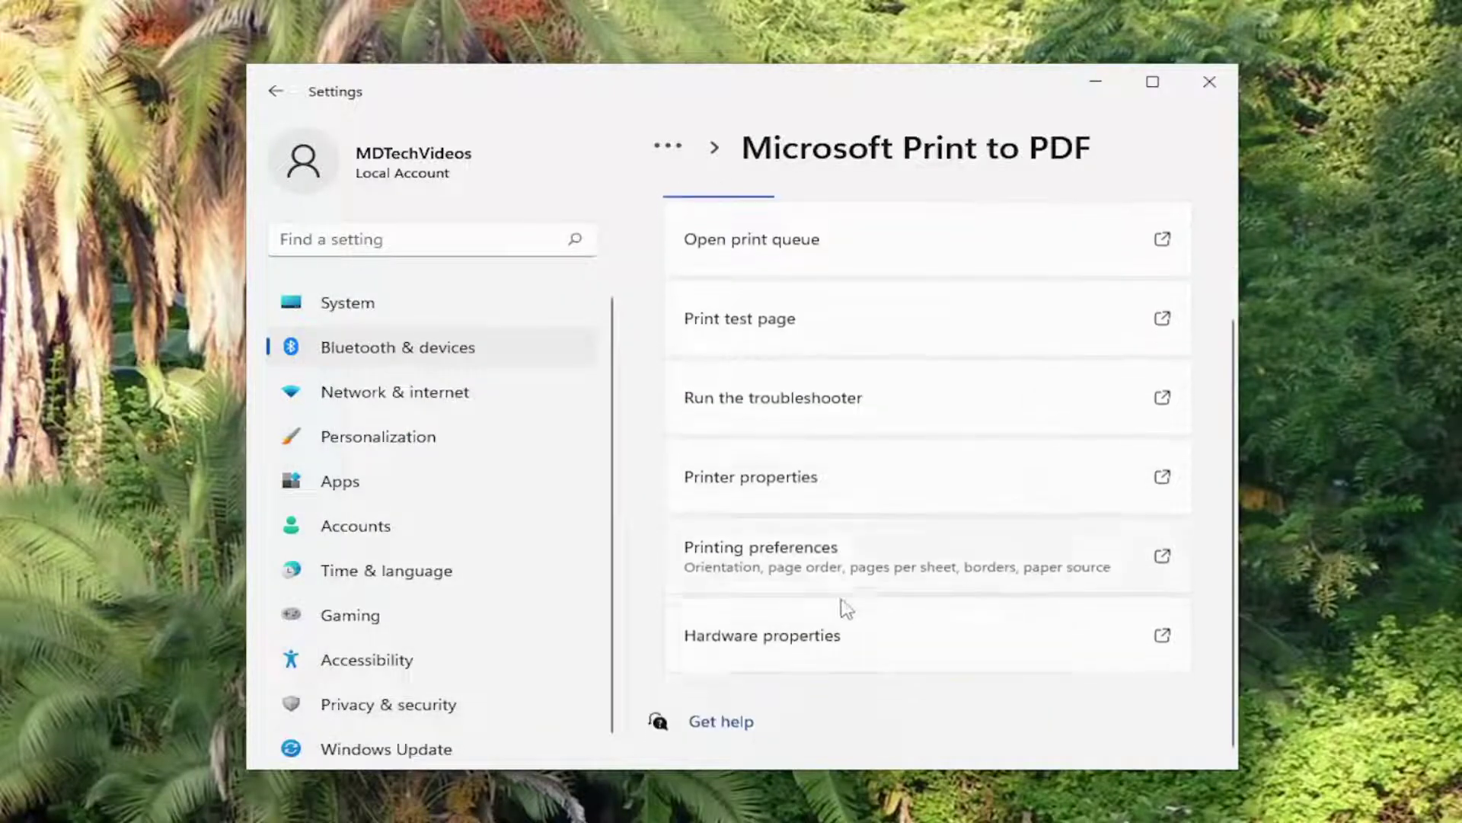
pyautogui.click(775, 557)
pyautogui.moveTo(997, 407); pyautogui.dragTo(648, 216)
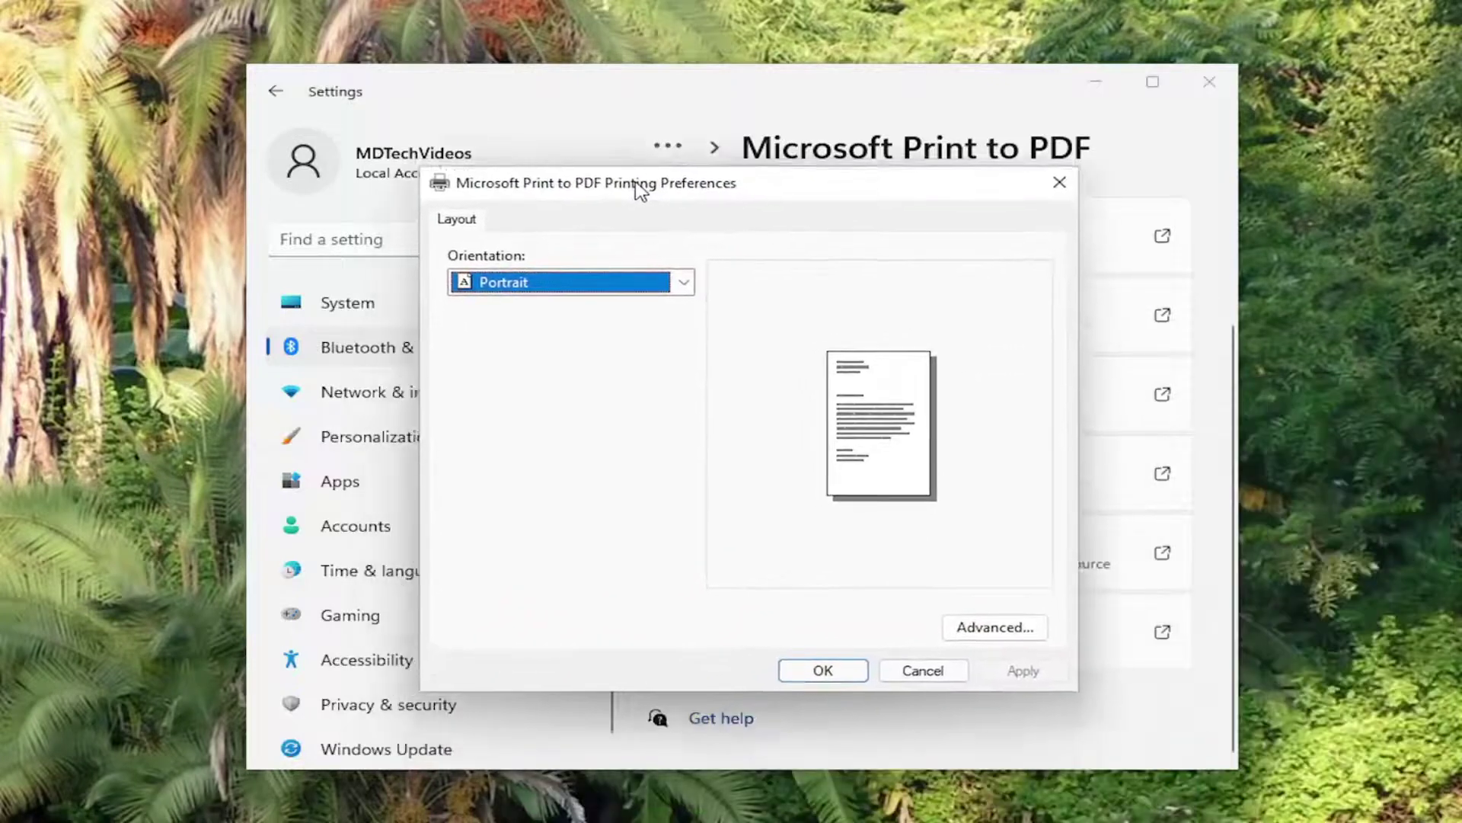
pyautogui.moveTo(744, 320); pyautogui.dragTo(720, 168)
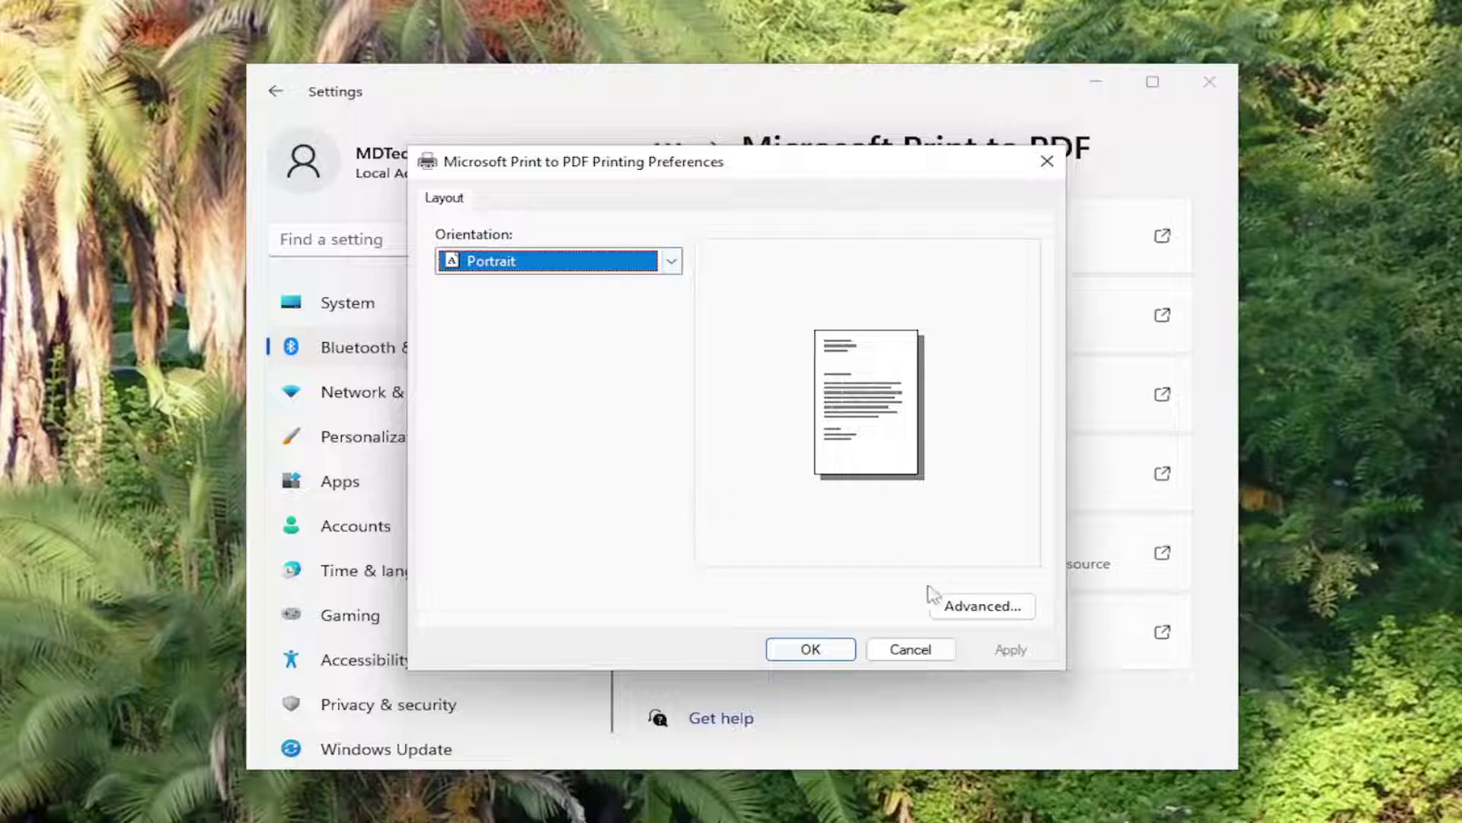
pyautogui.click(970, 611)
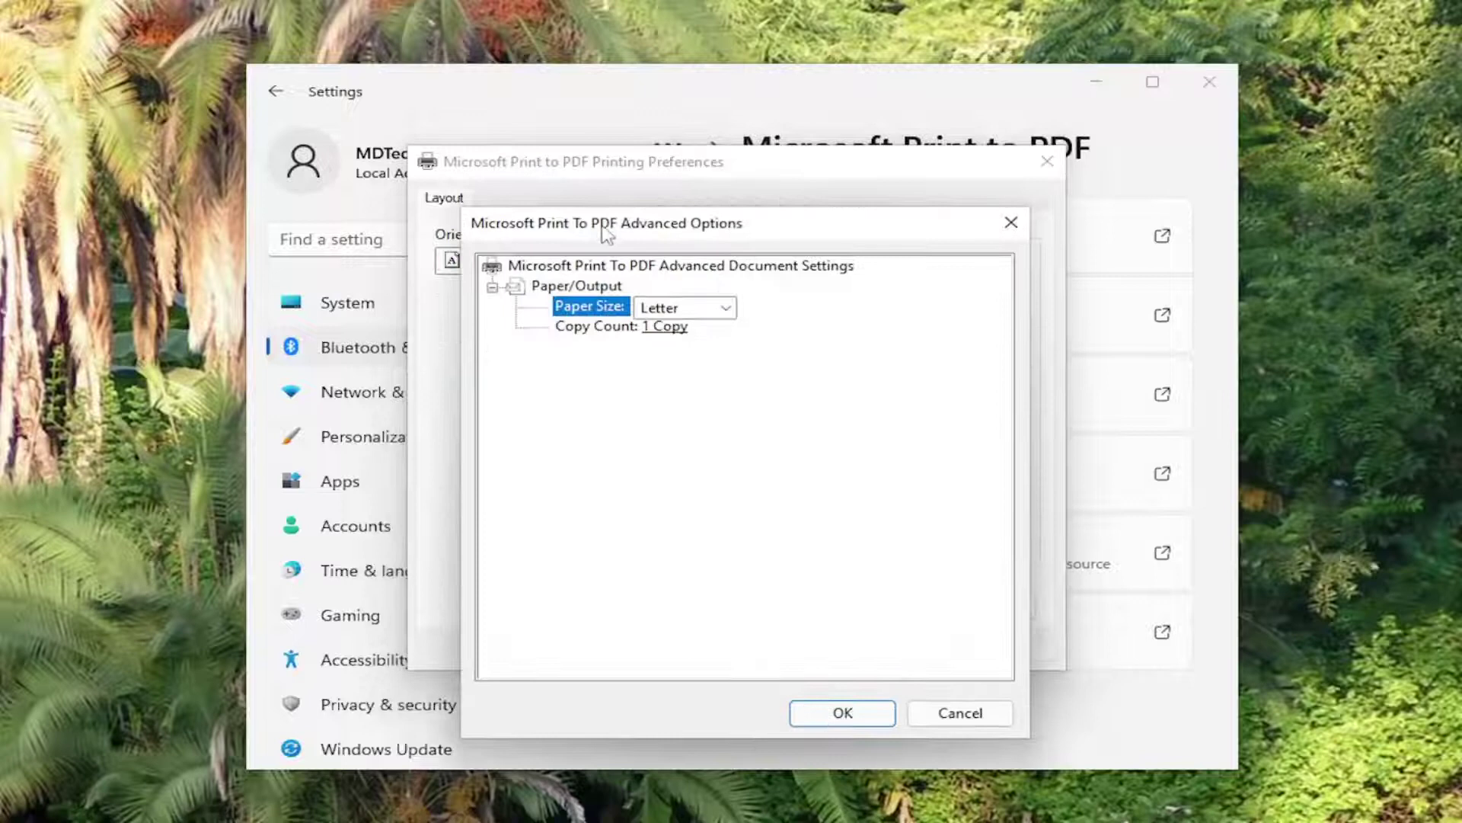
pyautogui.moveTo(606, 232); pyautogui.dragTo(583, 186)
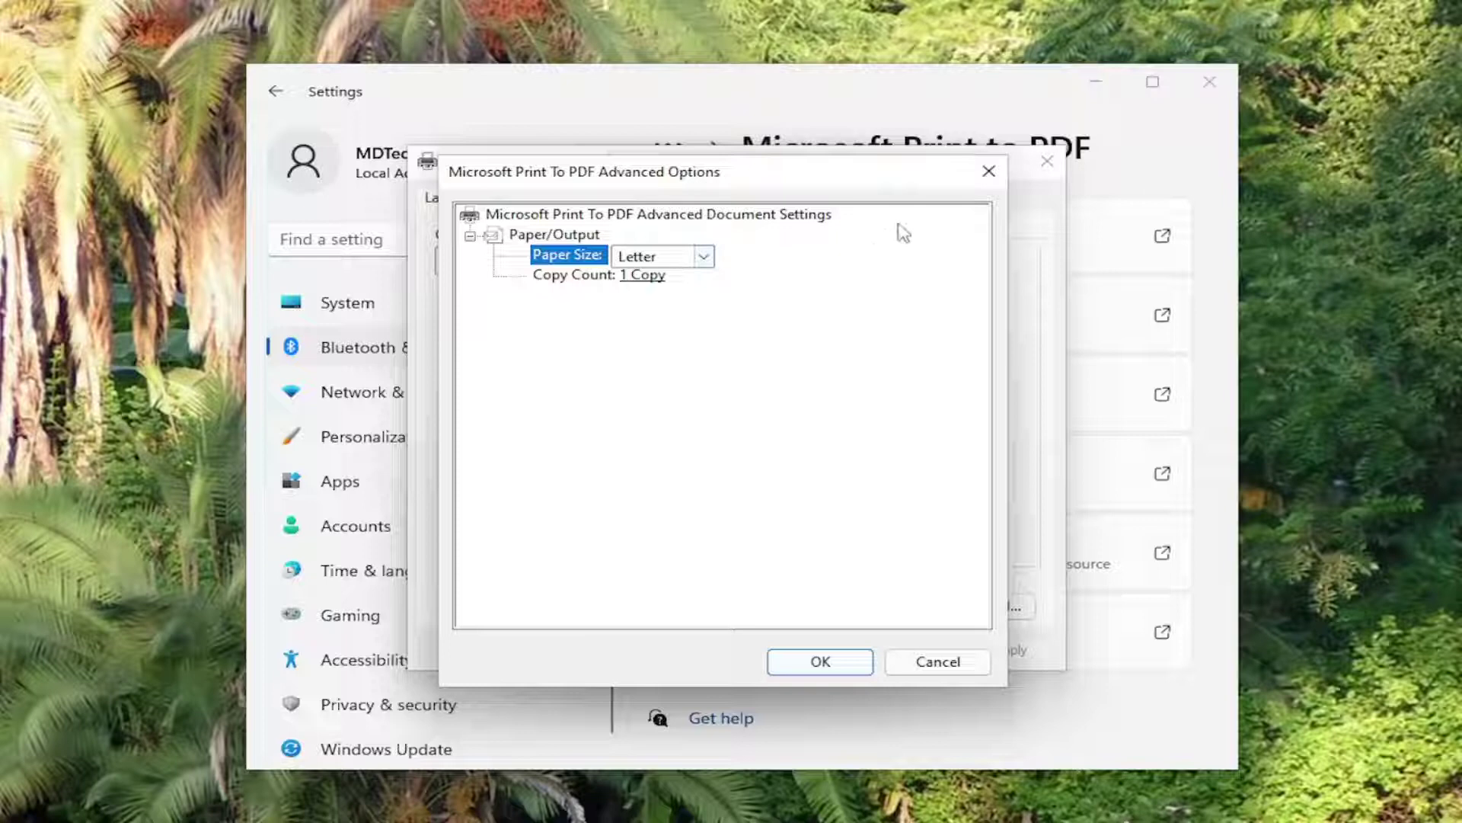
pyautogui.click(989, 171)
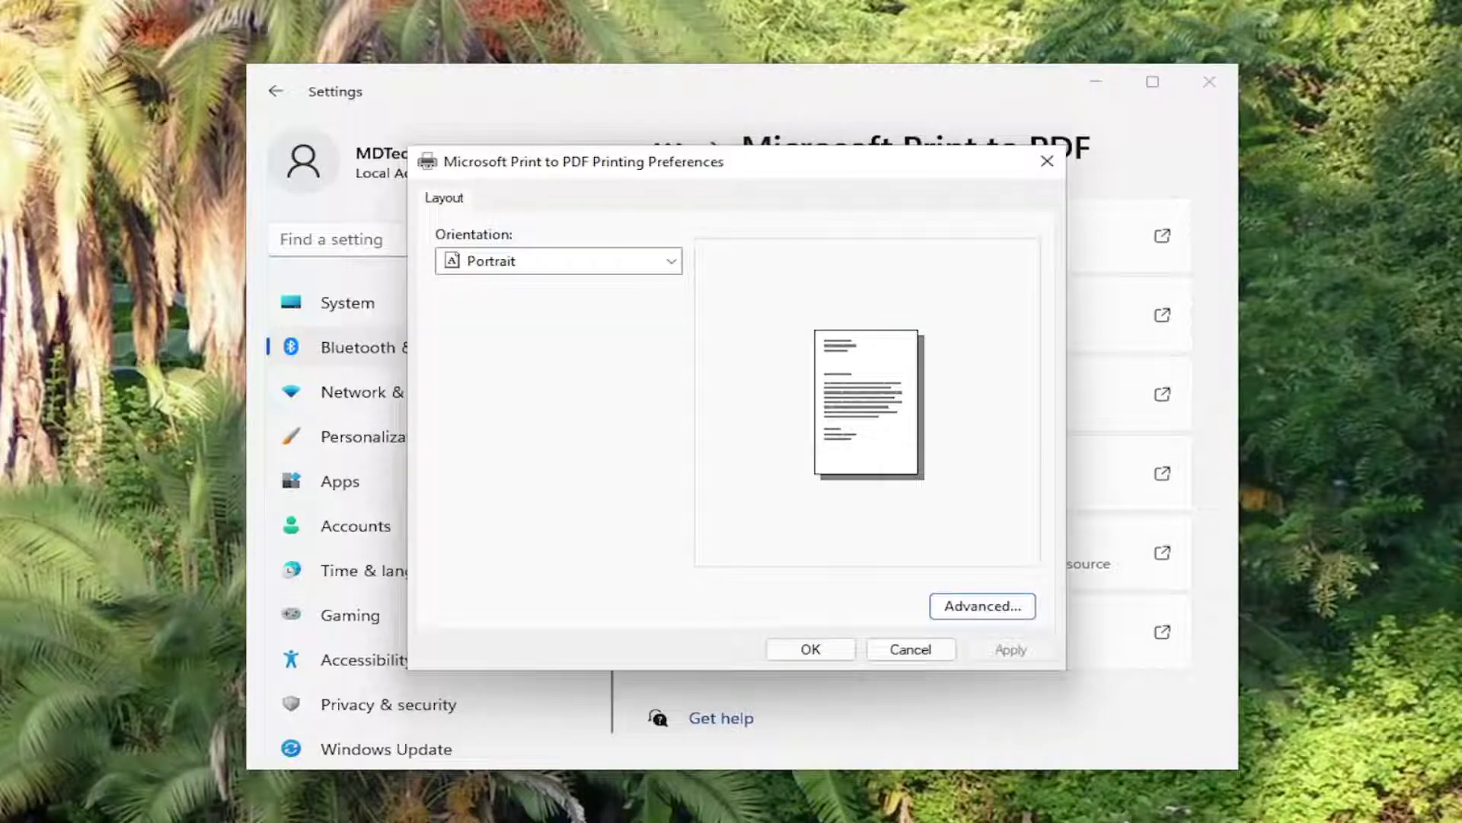
pyautogui.moveTo(1138, 168)
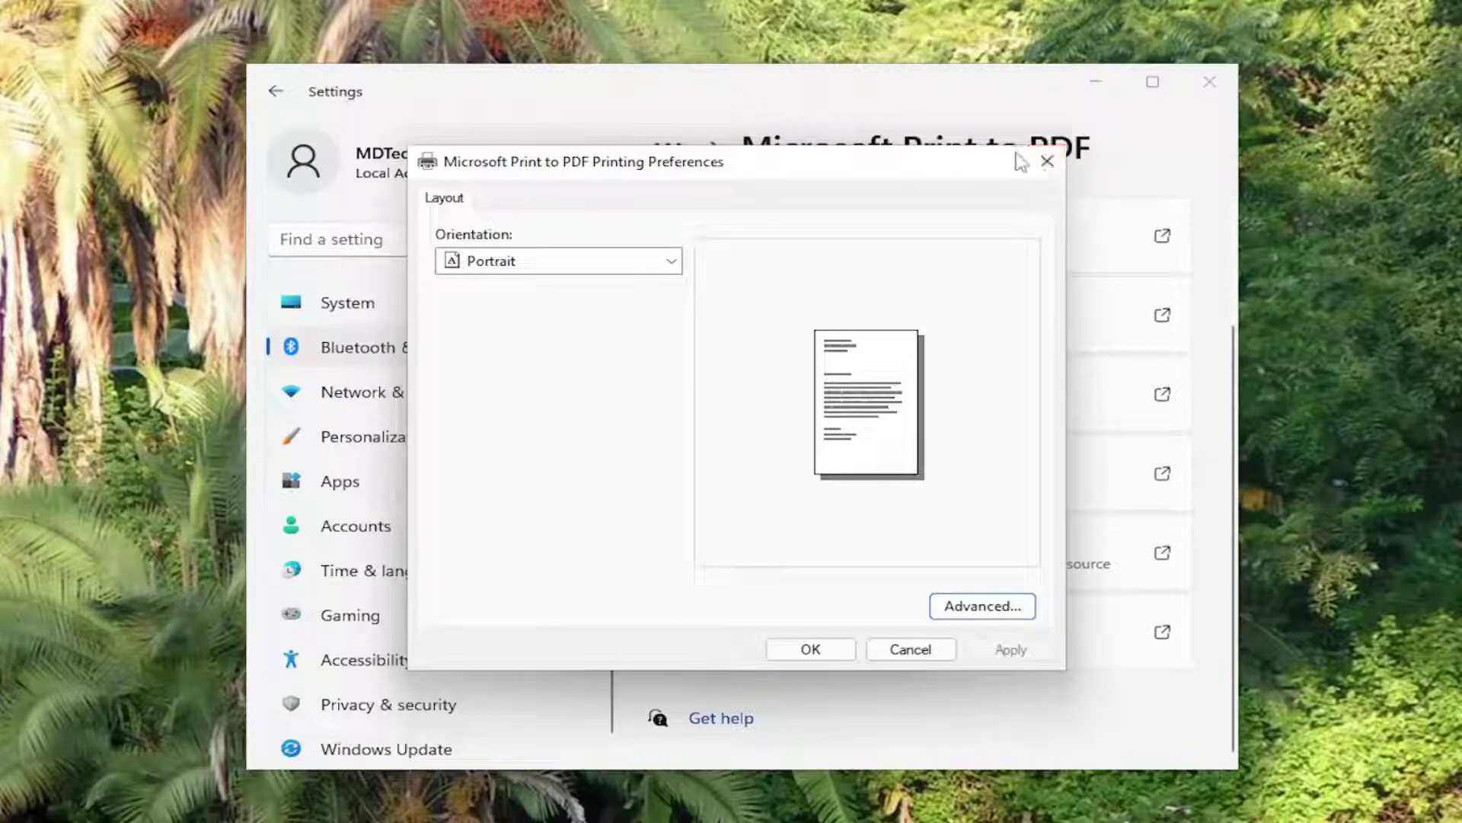
# Step: Close Printing Preferences and the Settings window, returning to the desktop
pyautogui.click(1046, 165)
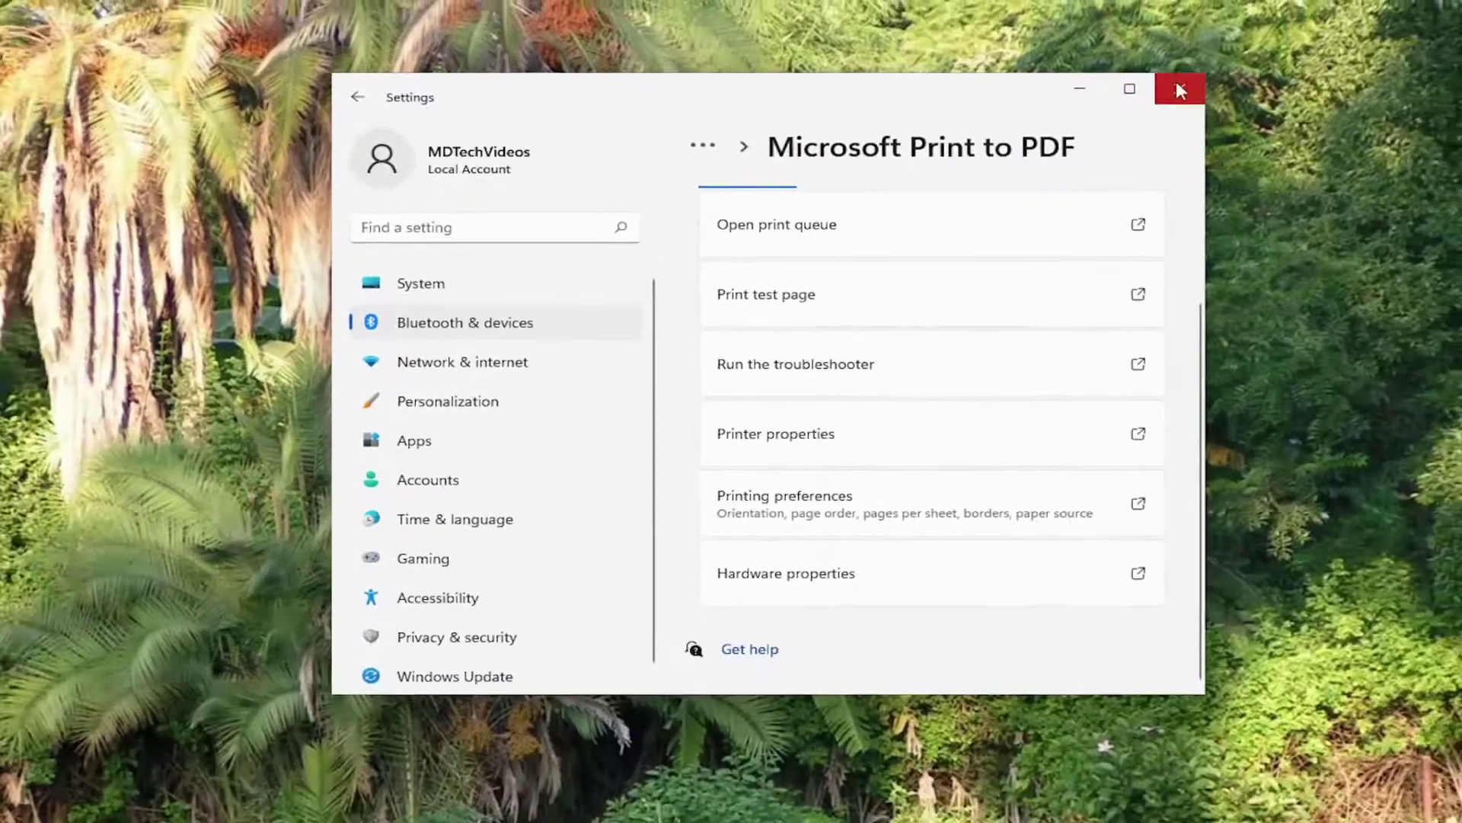
pyautogui.click(1179, 90)
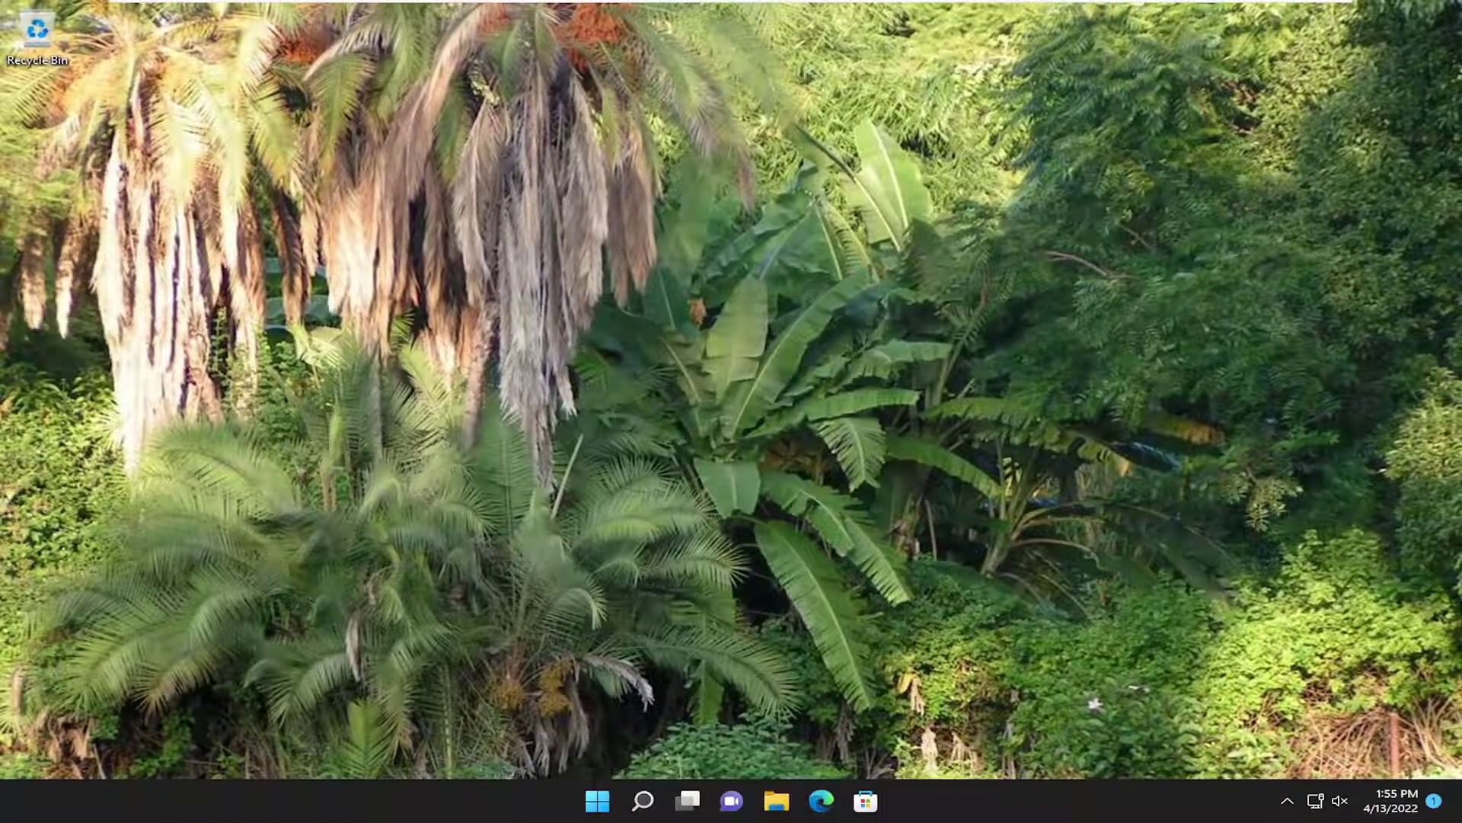